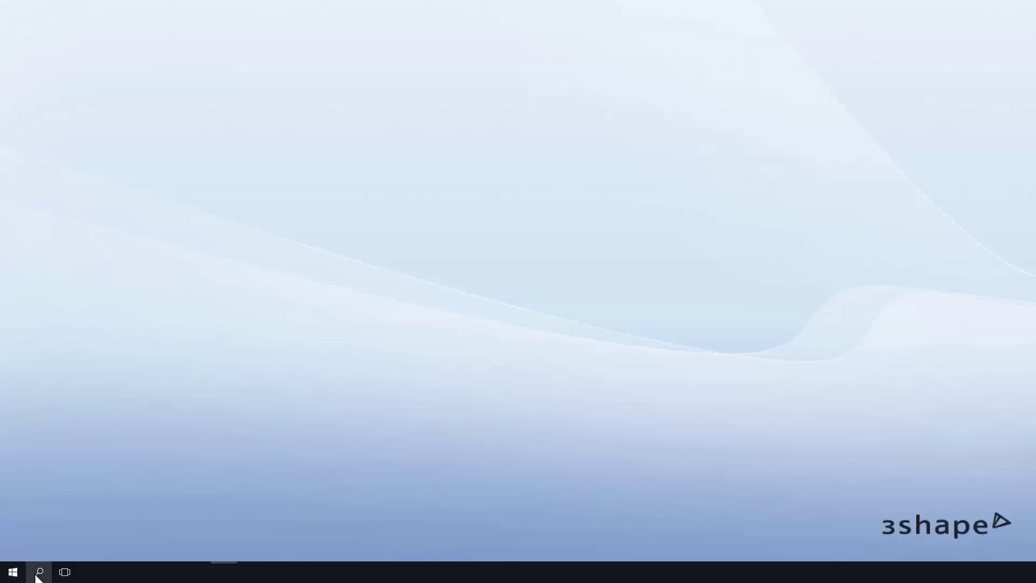
- Open Control Panel from a 'con' Windows search, then reach Network and Sharing Centre by searching 'network'
left_click(38, 575)
type("con")
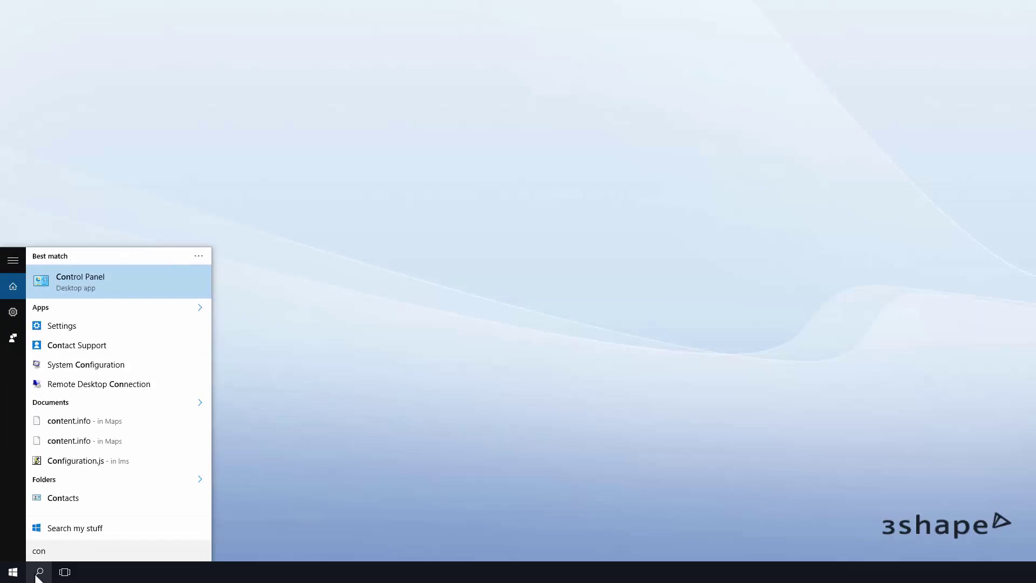
left_click(103, 286)
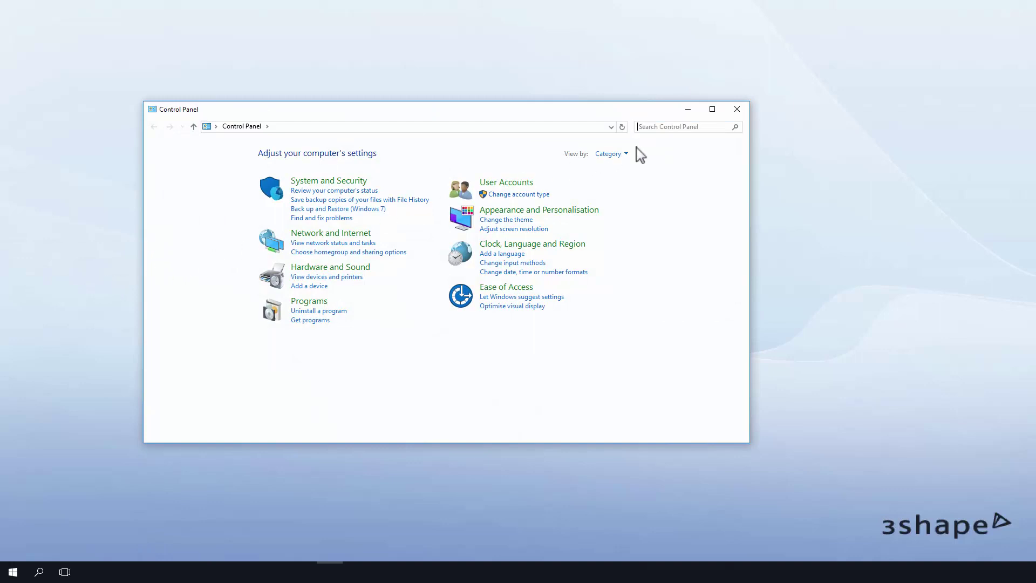
left_click(701, 127)
type("network")
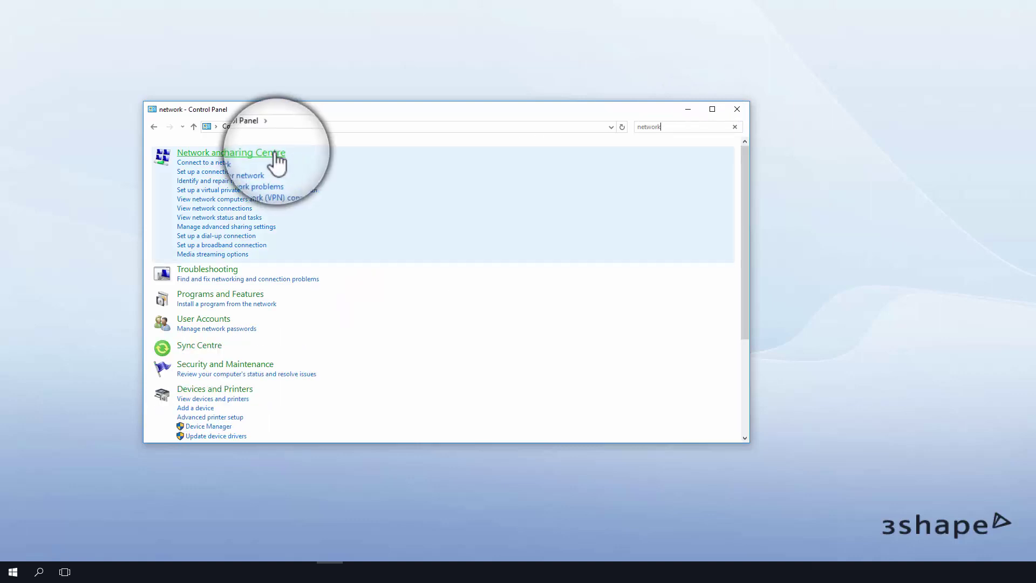
left_click(276, 153)
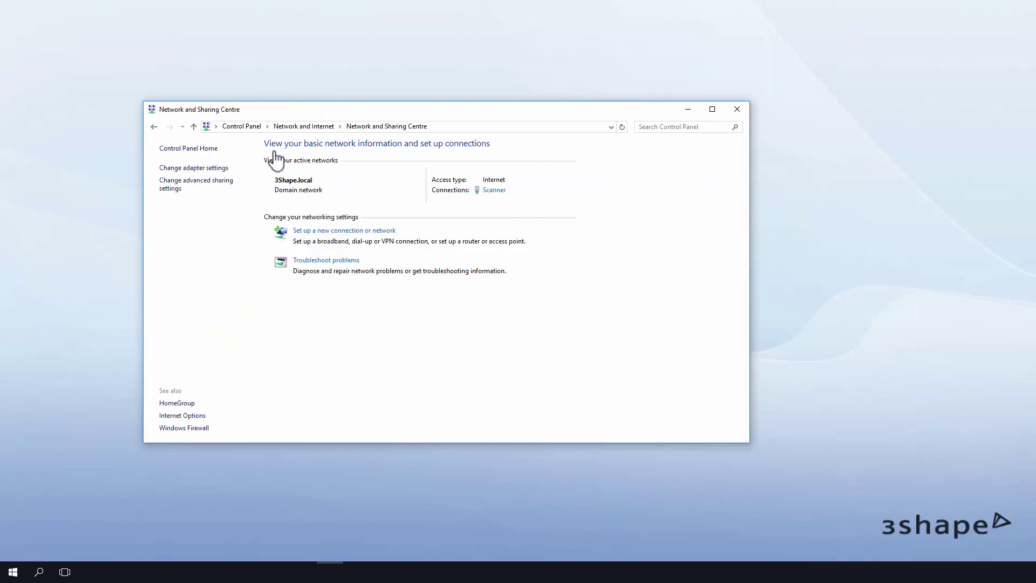
- Turn on network discovery for the Domain profile in advanced sharing settings and save the changes
left_click(216, 182)
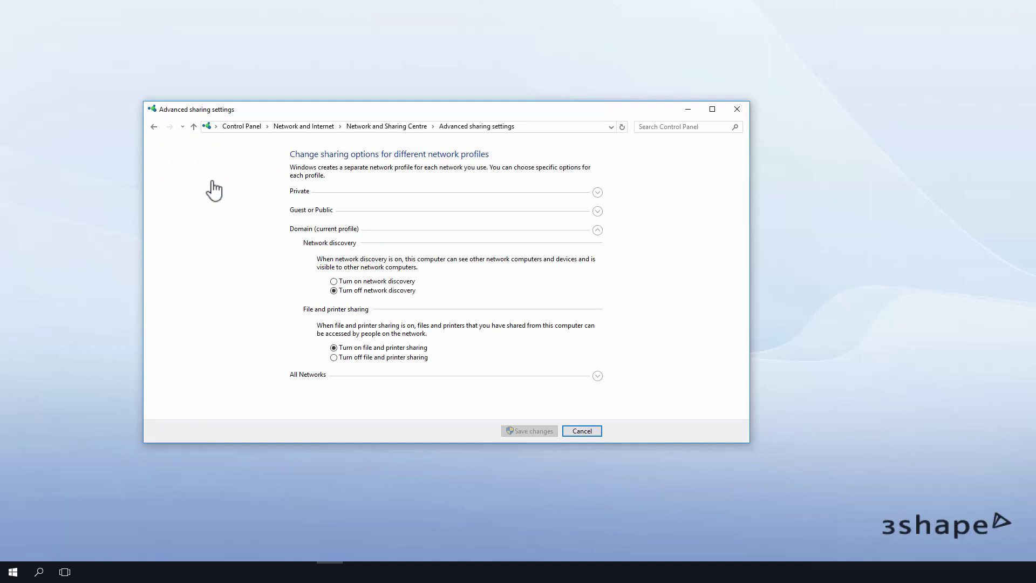
left_click(333, 281)
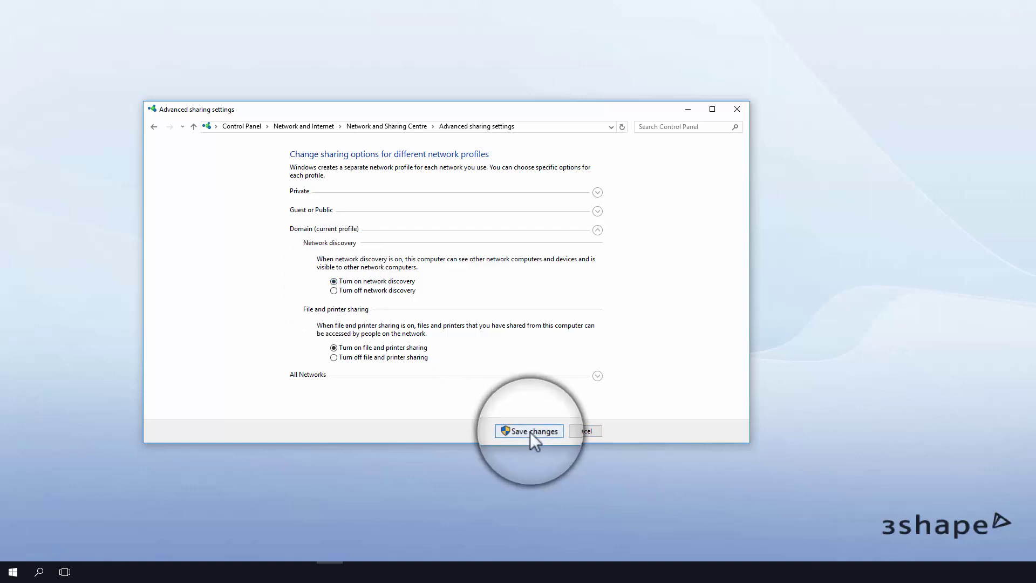
left_click(530, 431)
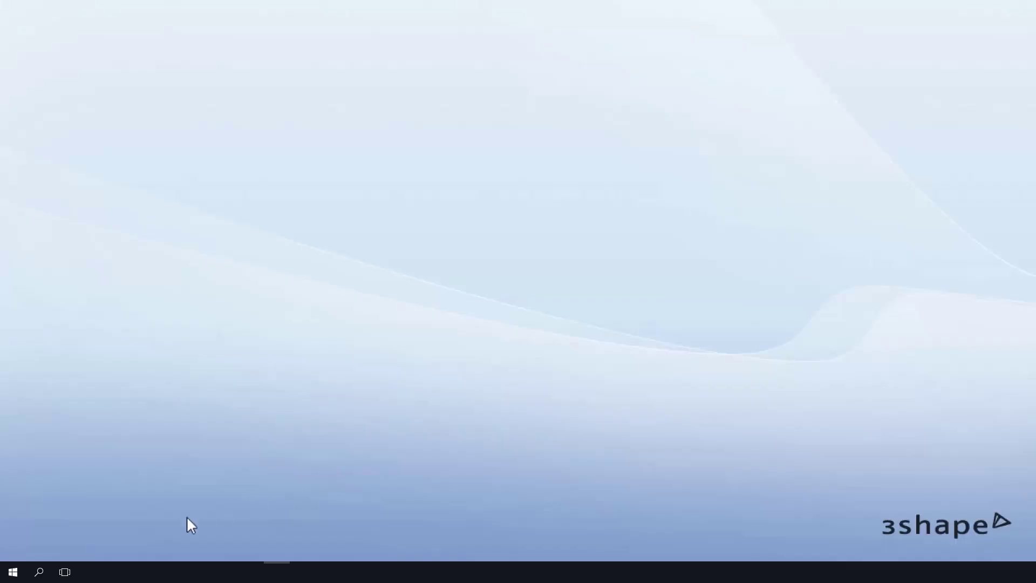
- Rename the computer to PC_Academy_Server_1 in the System page's computer name settings
left_click(38, 572)
type("system")
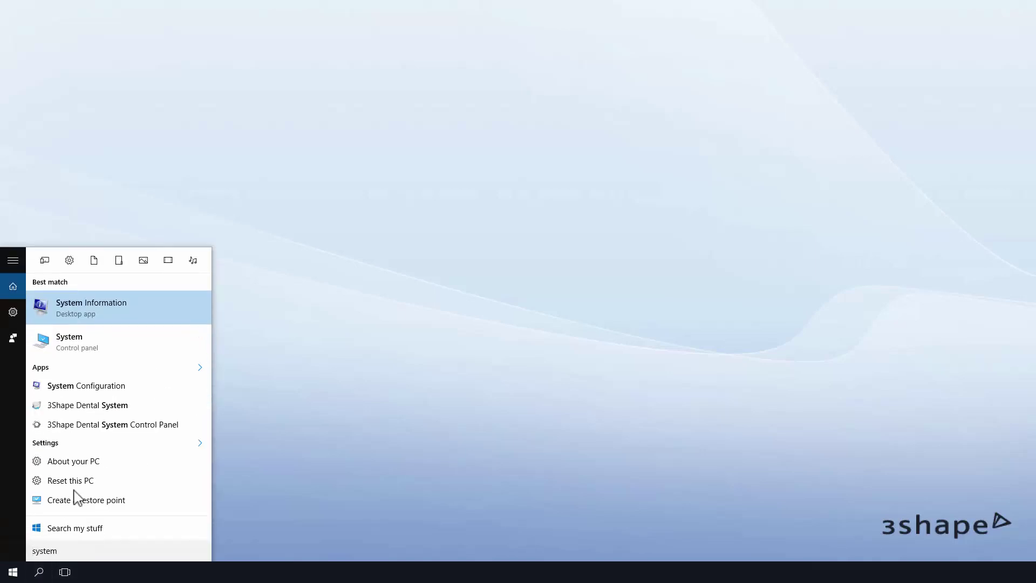
left_click(93, 356)
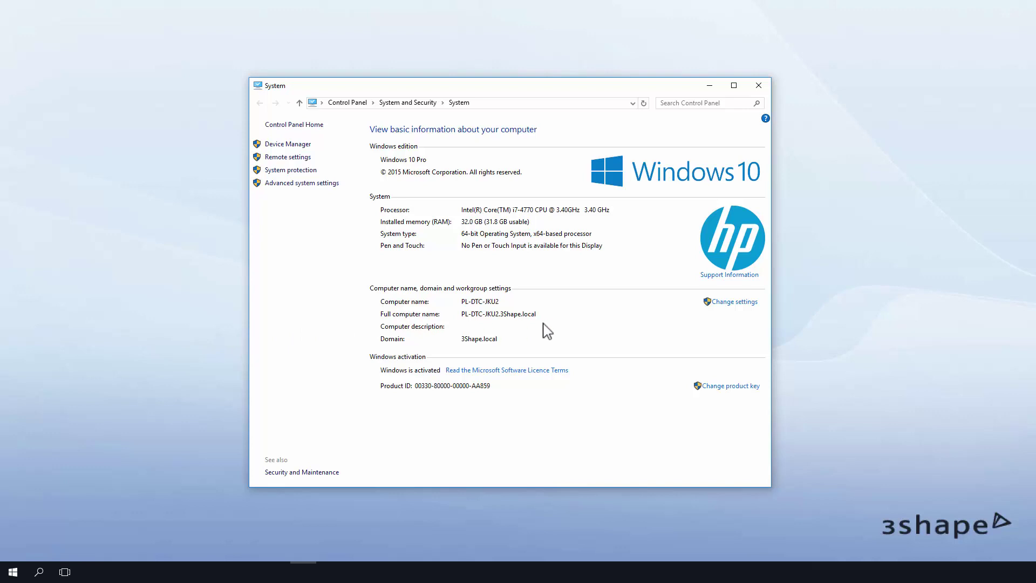
left_click(737, 304)
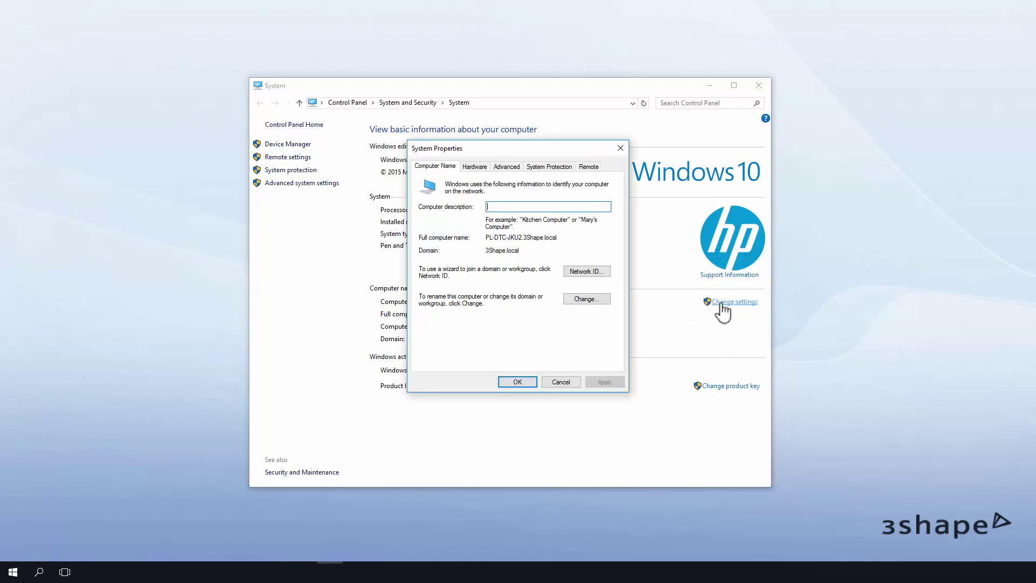
left_click(587, 299)
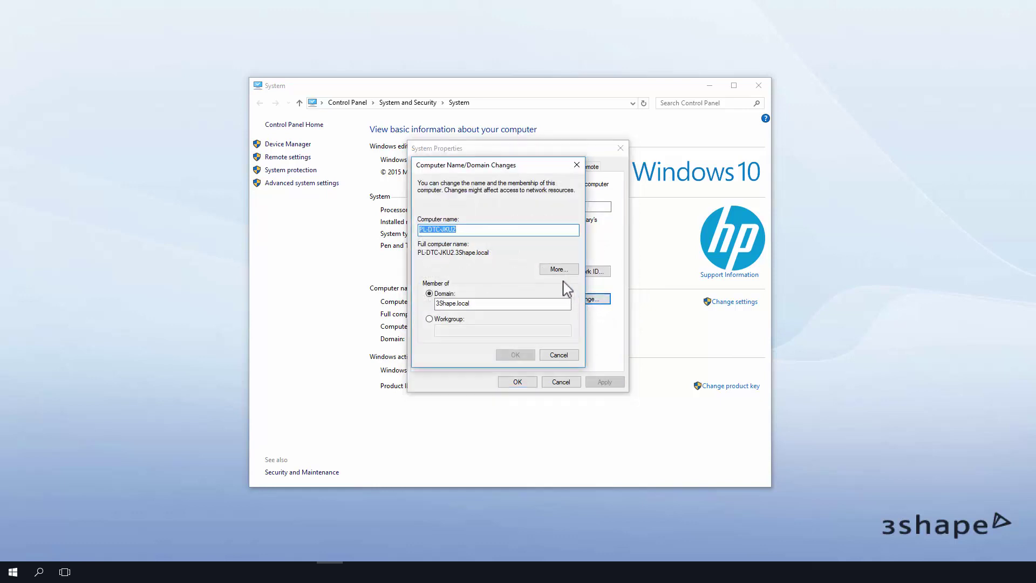
type("PC_Academy_Server_1")
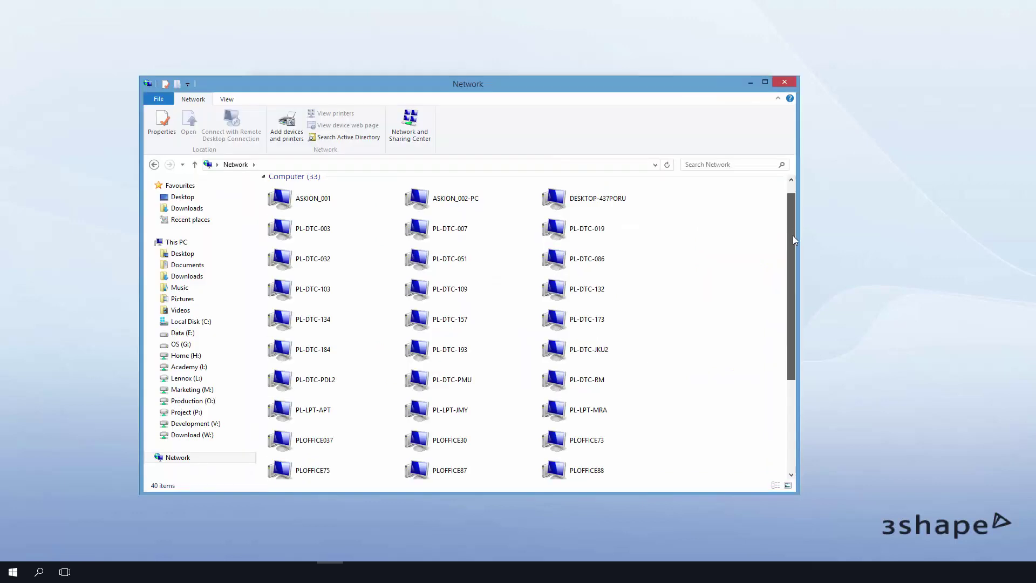
left_click_drag(791, 235, 794, 191)
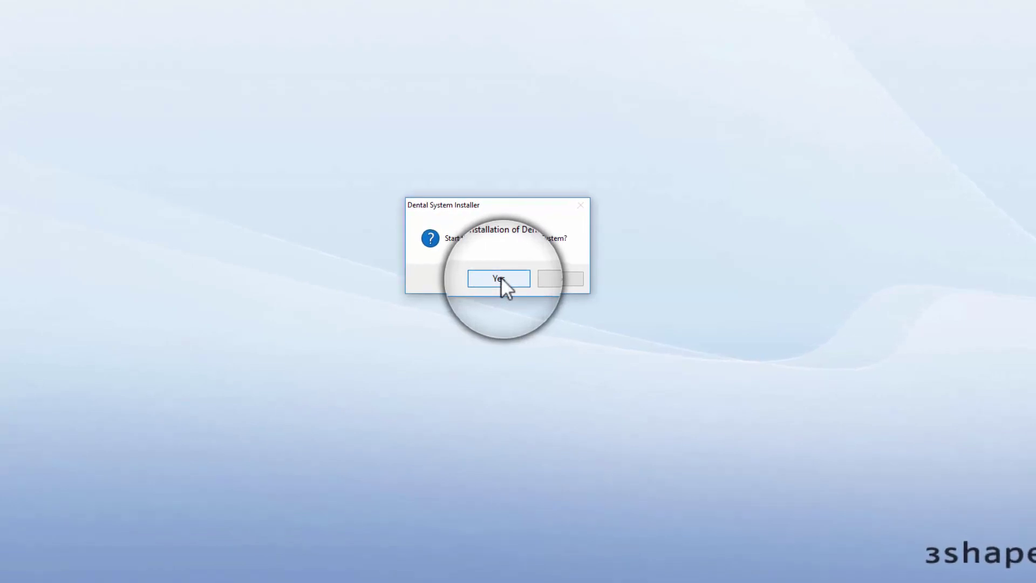
- Confirm starting Dental System installation, accept English/United Kingdom, and choose Custom Installation
left_click(501, 276)
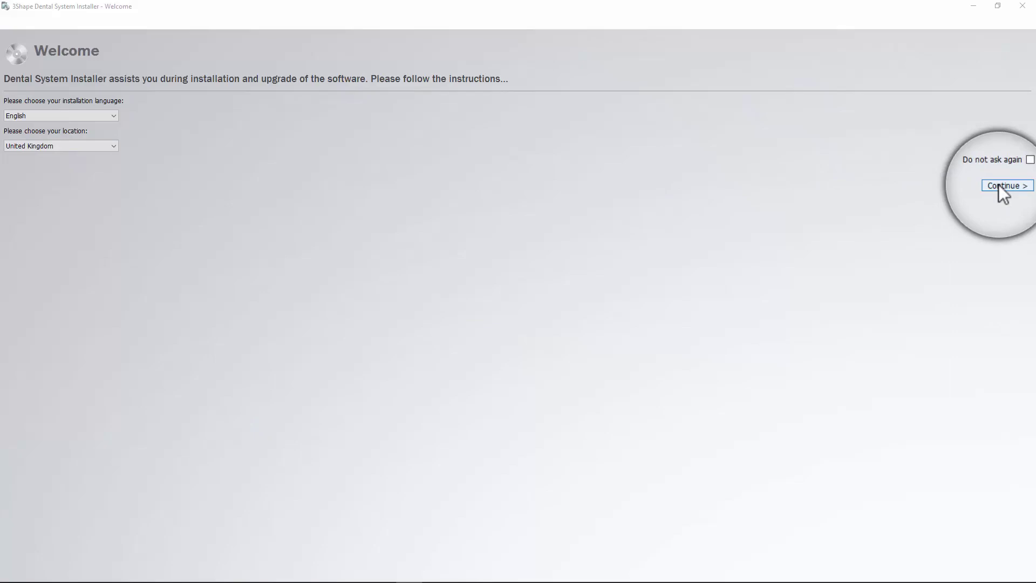
left_click(997, 185)
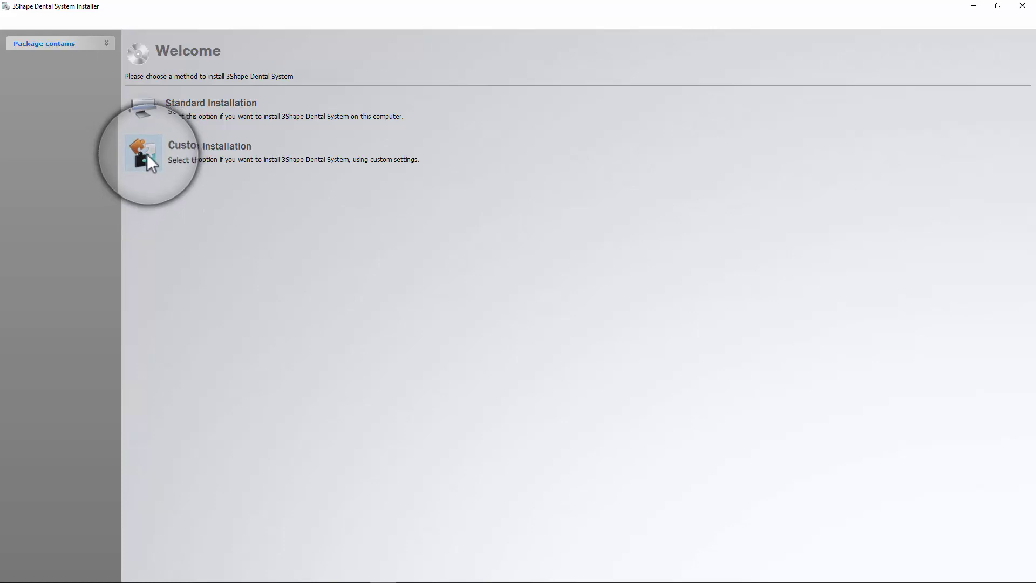
left_click(146, 154)
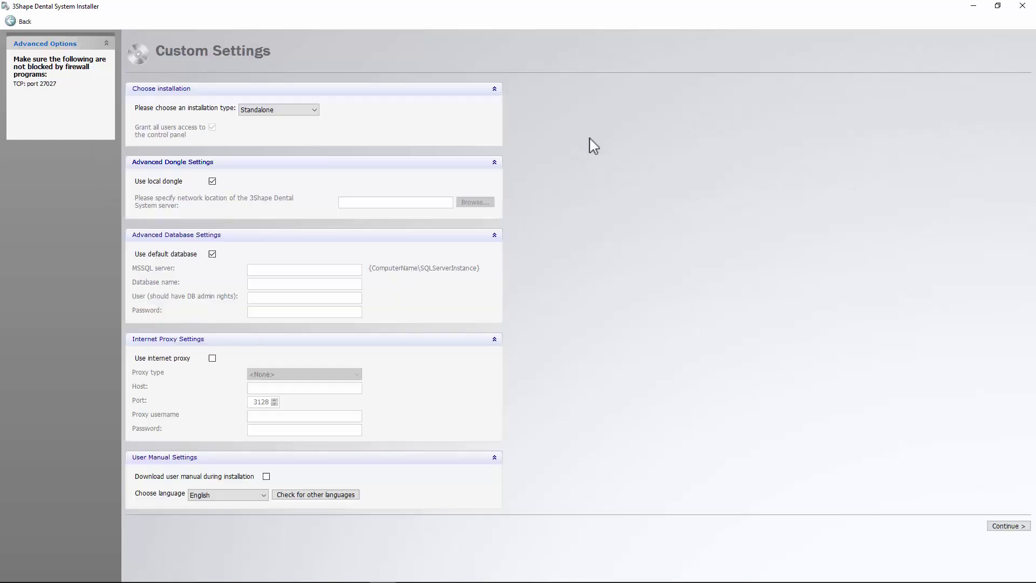
- Choose Server Install as the installation type and continue the installation
left_click(315, 110)
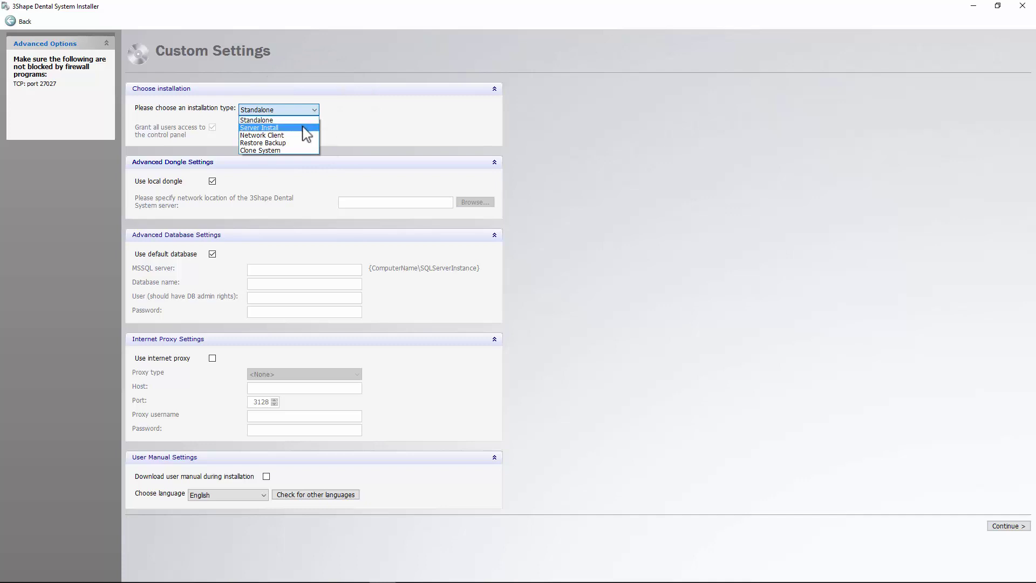
left_click(303, 126)
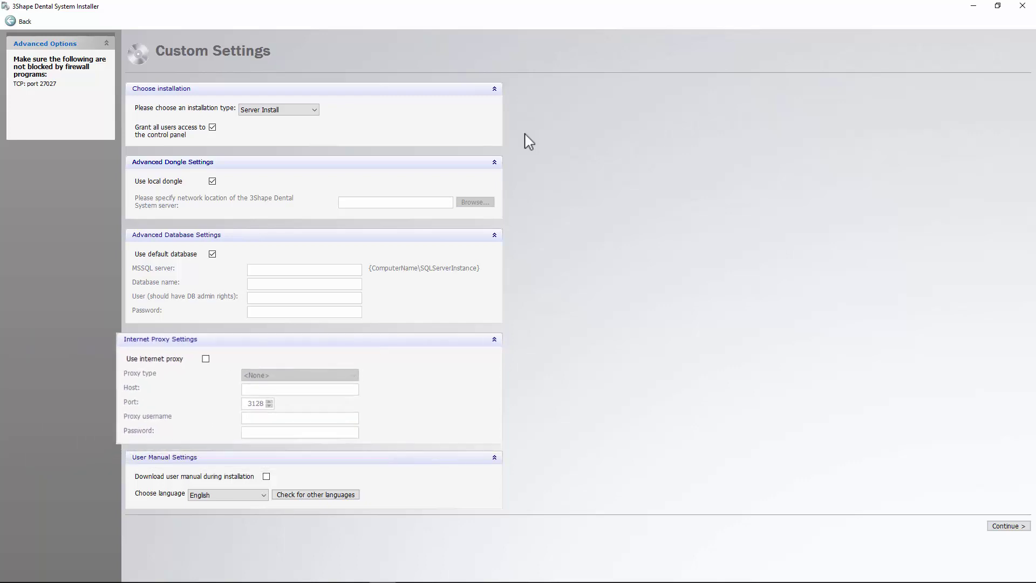
left_click(1007, 526)
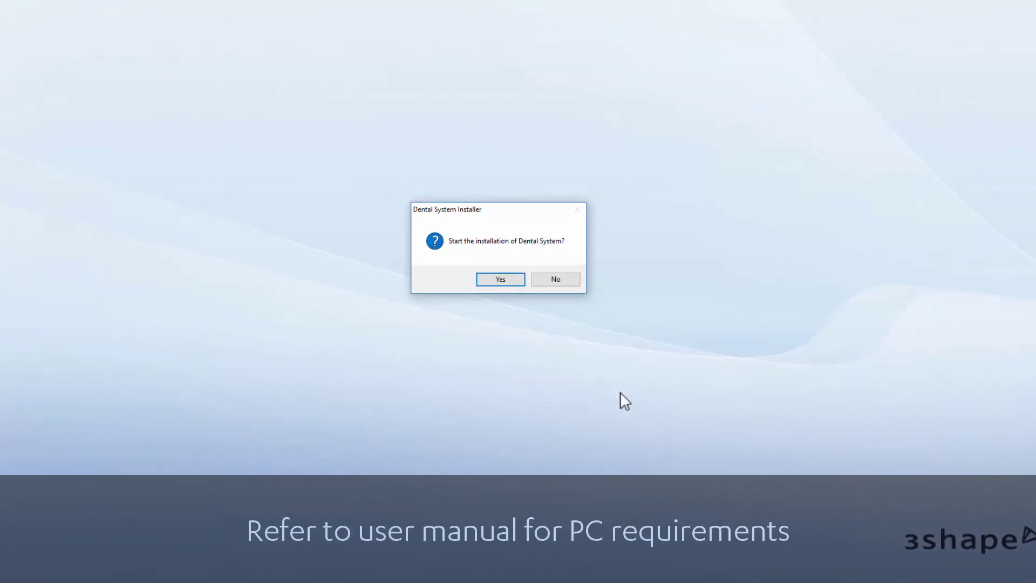
- Confirm starting the new Dental System installation on the client PC
left_click(501, 278)
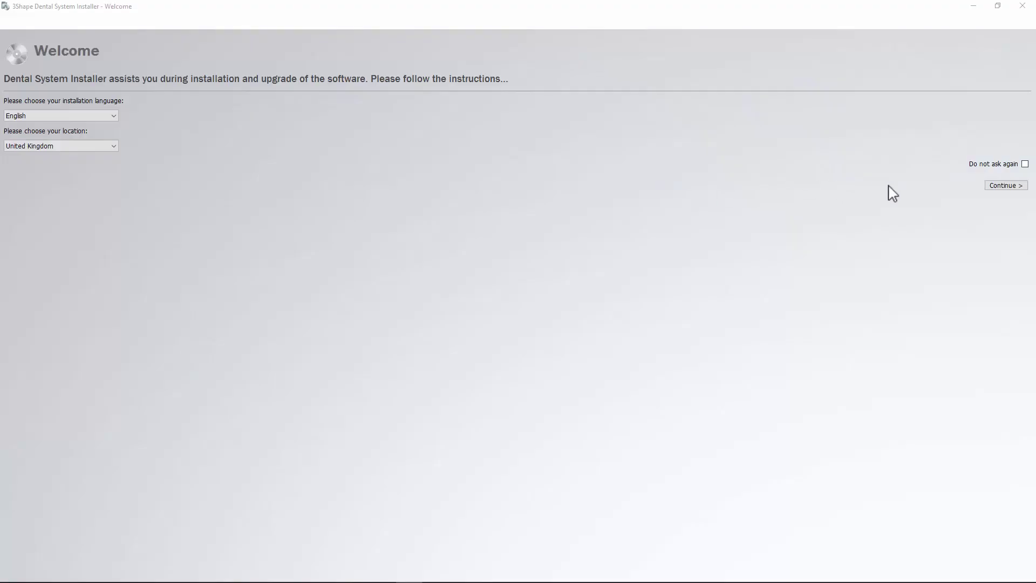
- Accept English/United Kingdom, pick Custom Installation with the Network Client type, and continue
left_click(999, 186)
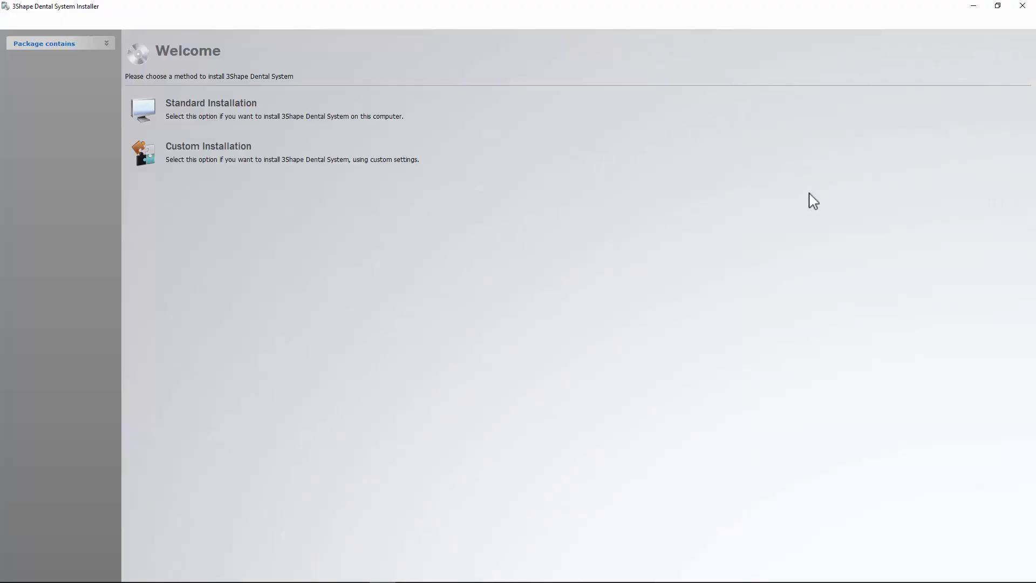
left_click(146, 155)
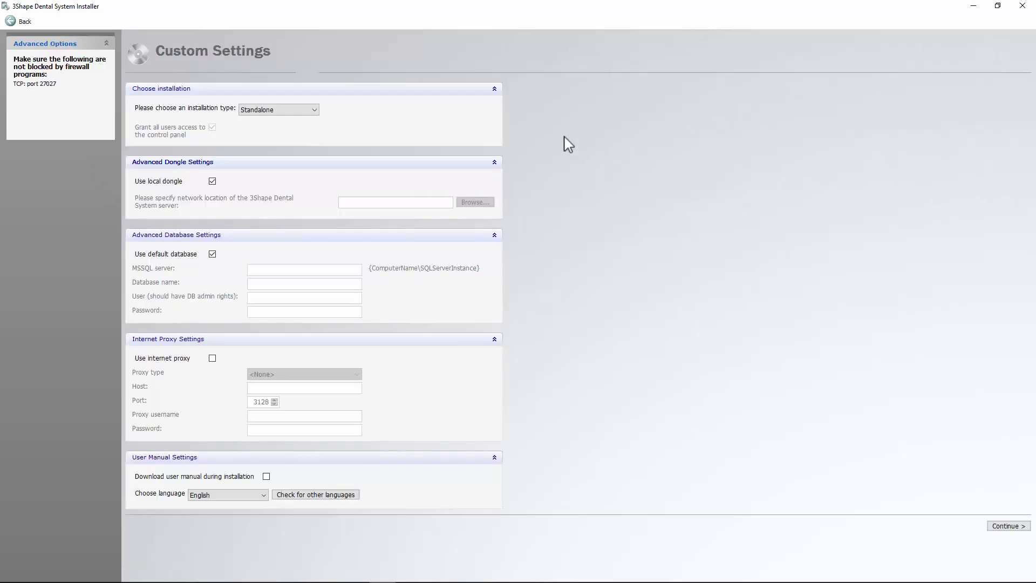
left_click(316, 111)
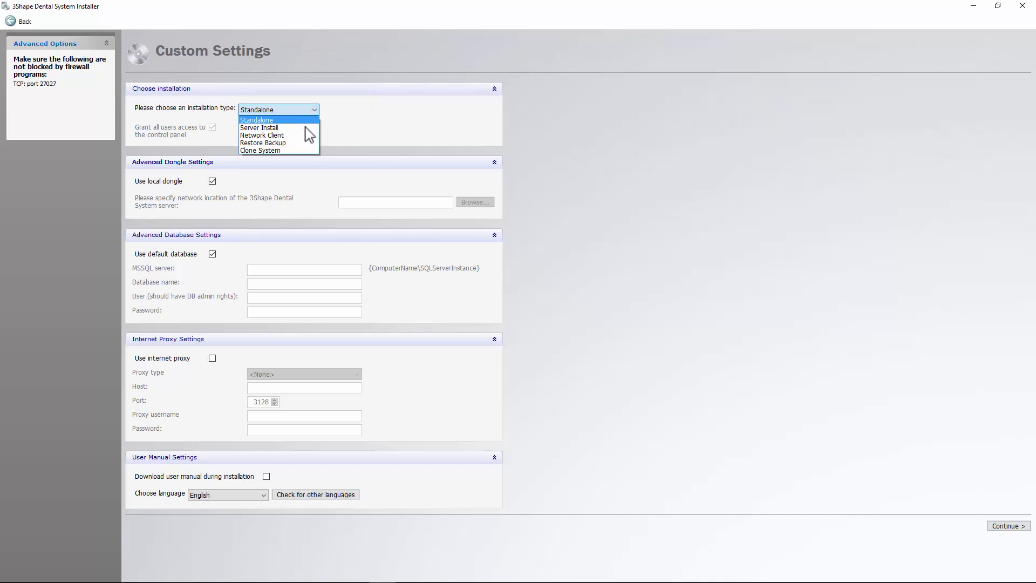
left_click(303, 136)
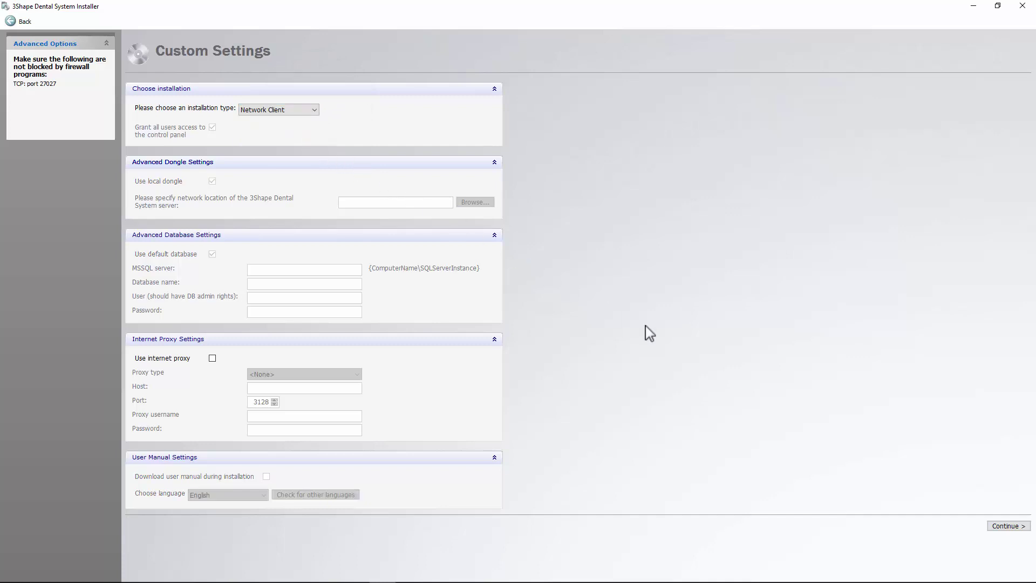
left_click(1007, 527)
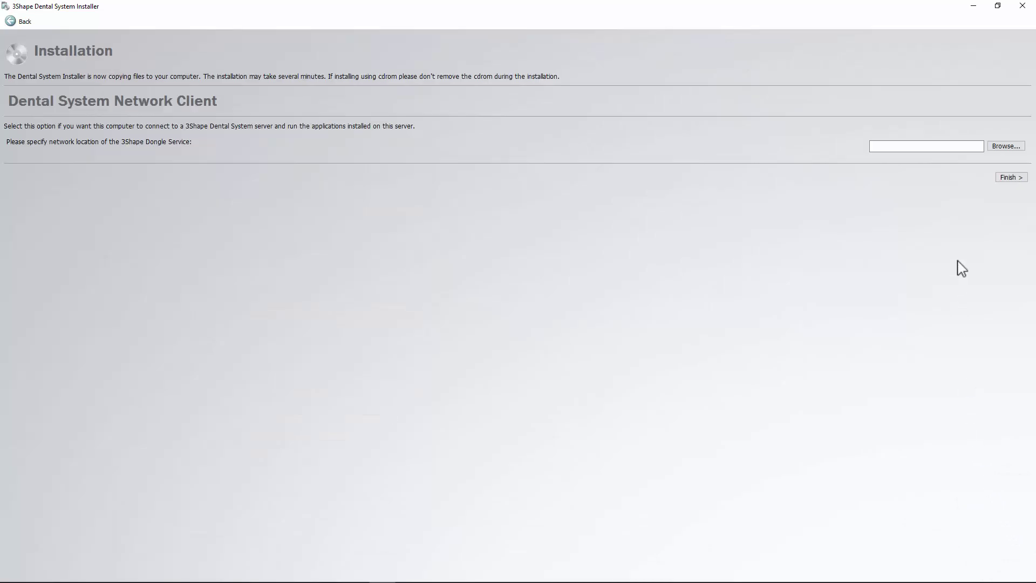
- Set the Dongle Service location to PC_Academy_Server_1 from the networked computers and finish
left_click(1006, 146)
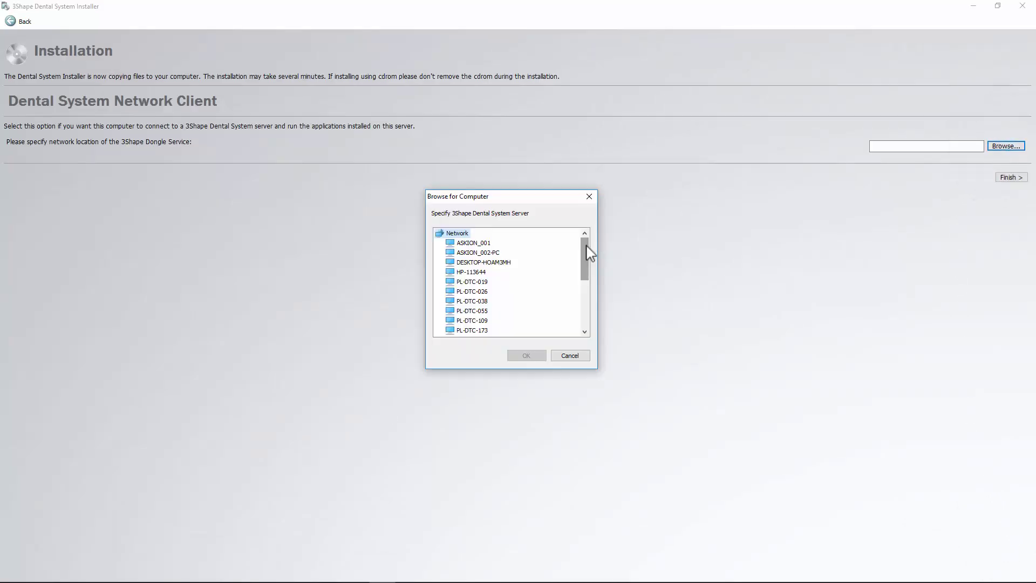
left_click_drag(589, 253, 588, 300)
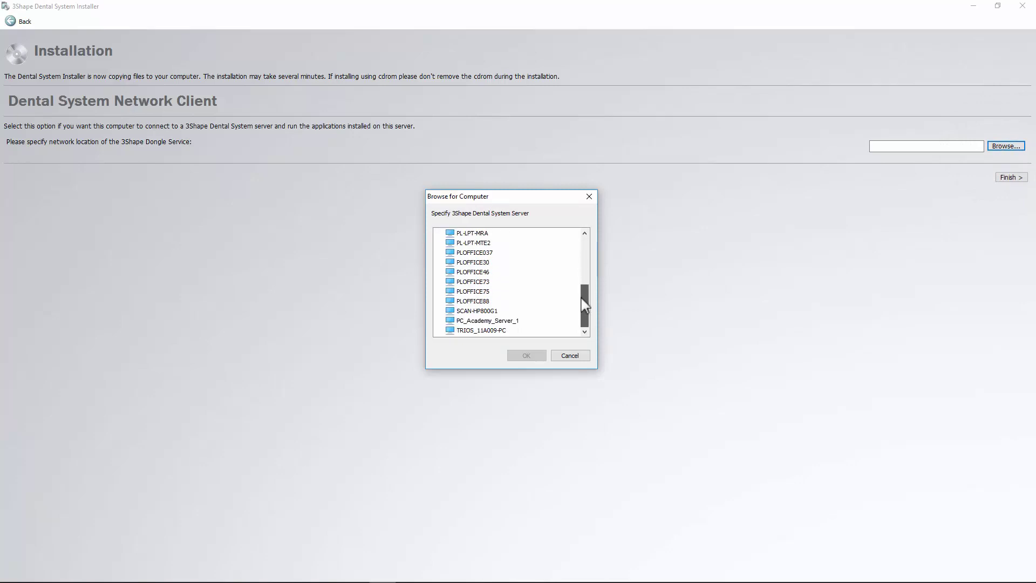
left_click(466, 321)
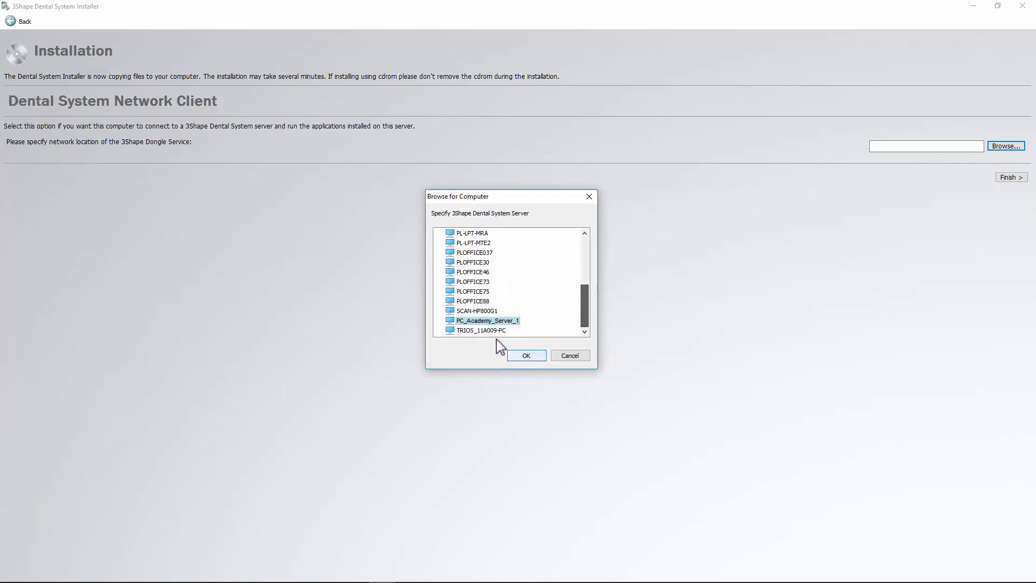
left_click(526, 357)
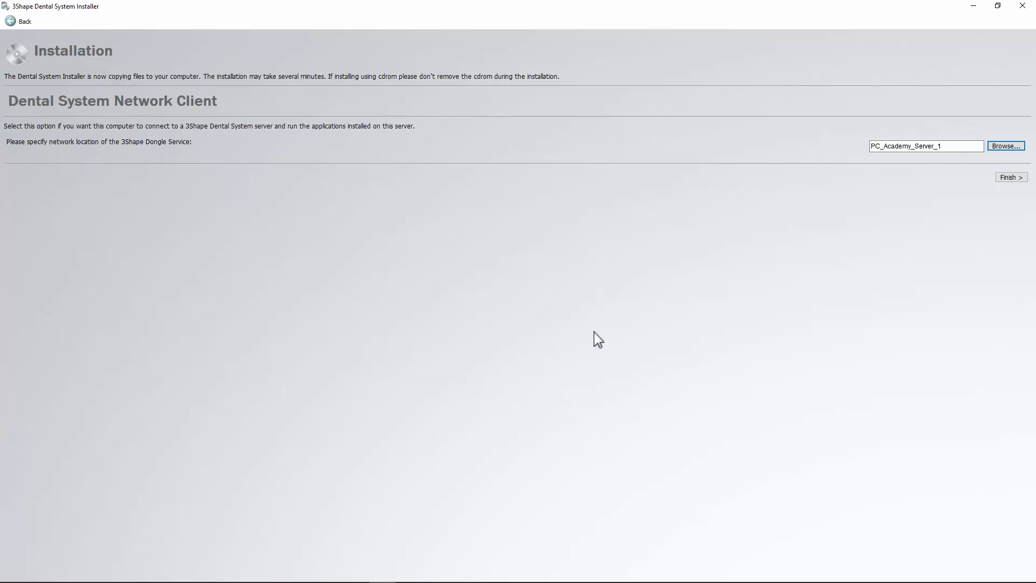
left_click(1009, 179)
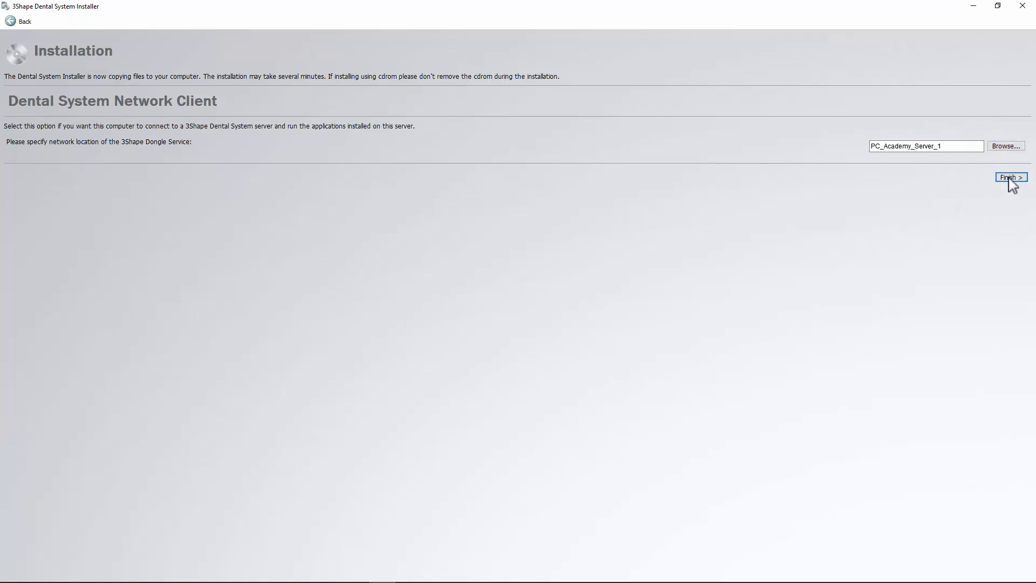